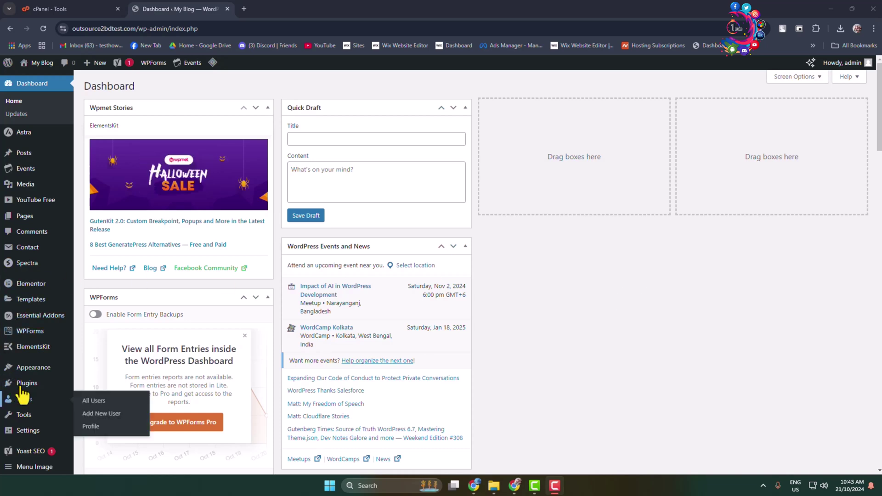
Step: Search the plugin directory for 'stock ma' and install Stockdio's Stock Market Overview plugin
{"action": "mouse_move", "coordinate": [25, 384]}
{"action": "left_click", "coordinate": [103, 404]}
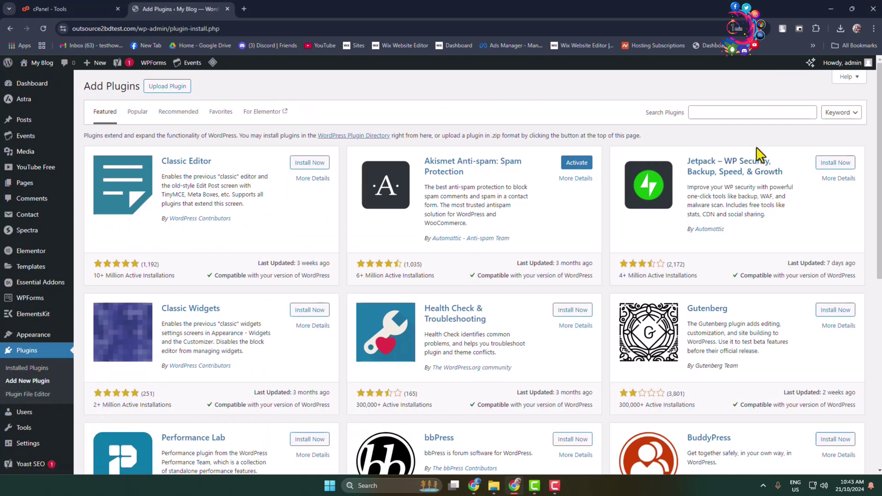
{"action": "left_click", "coordinate": [736, 116]}
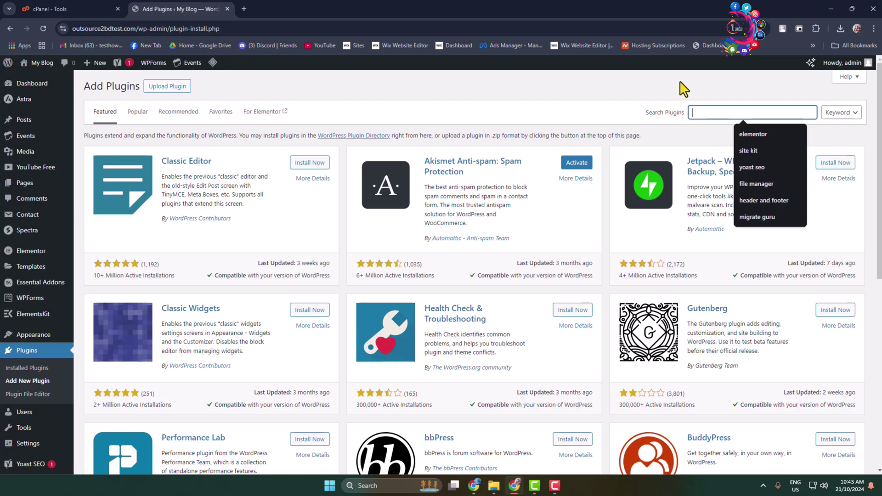
{"action": "type", "text": "stock market overview"}
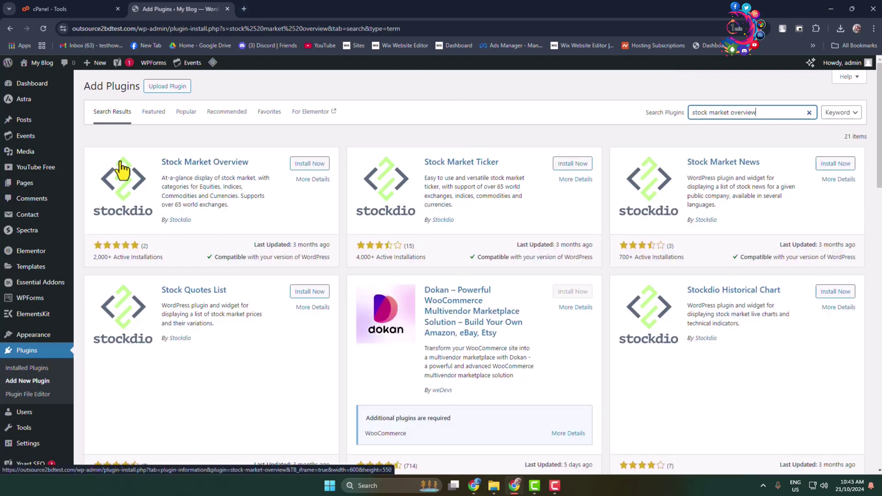
{"action": "left_click", "coordinate": [304, 168]}
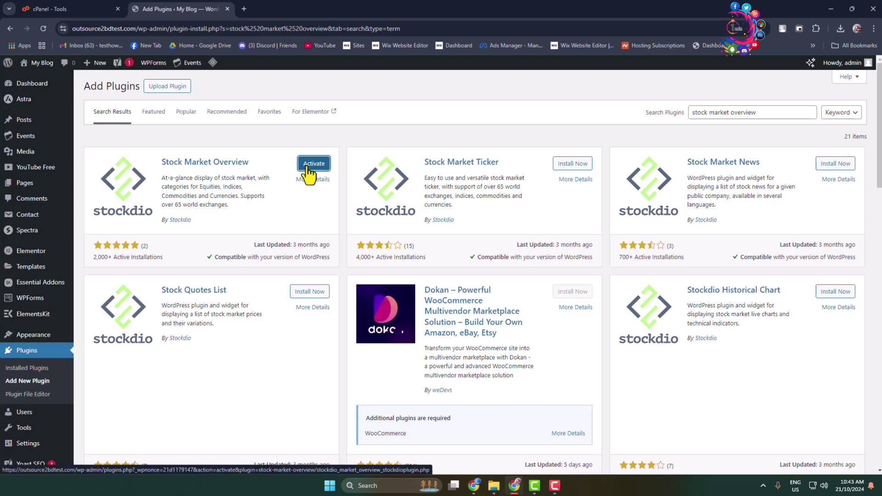
Step: Activate Stock Market Overview and bring up its App-Key settings page under Settings
{"action": "left_click", "coordinate": [308, 167]}
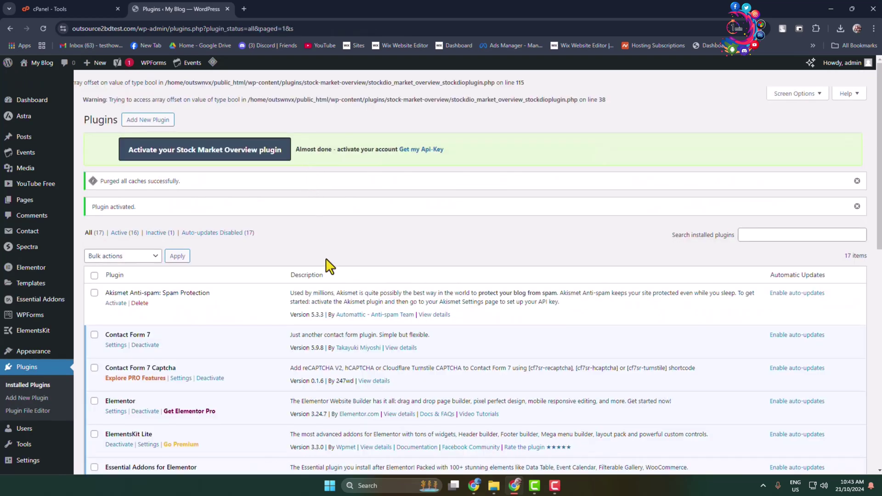
{"action": "scroll", "coordinate": [395, 252], "scroll_direction": "down", "scroll_amount": 2}
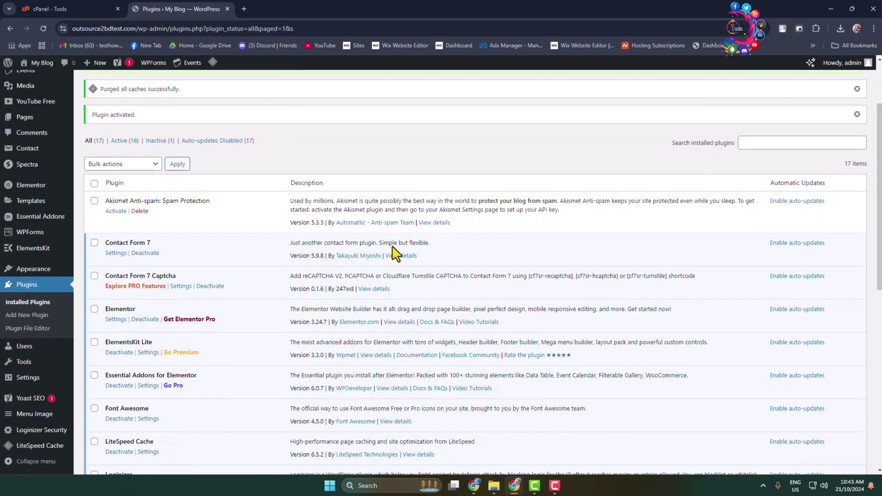
{"action": "mouse_move", "coordinate": [18, 205]}
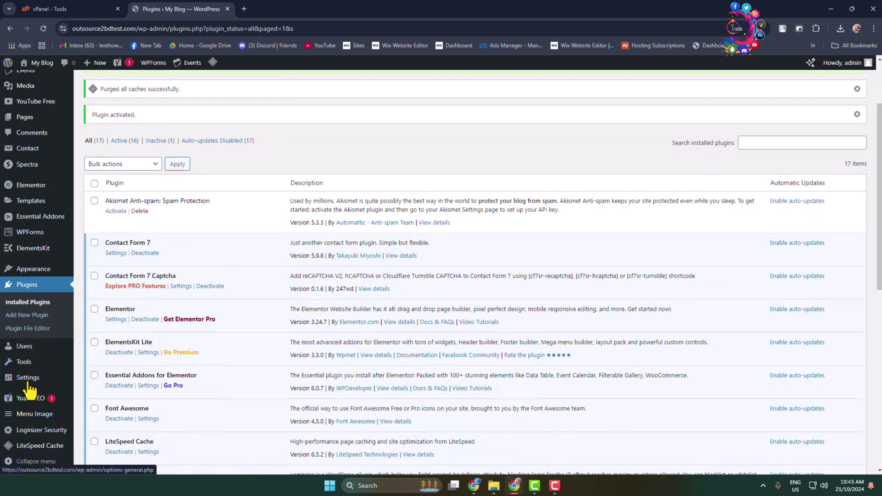
{"action": "mouse_move", "coordinate": [28, 385]}
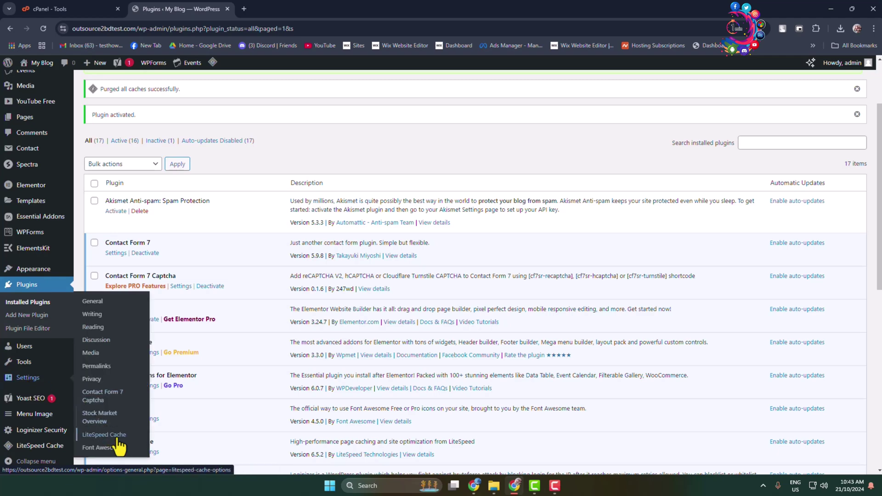
{"action": "left_click", "coordinate": [97, 421]}
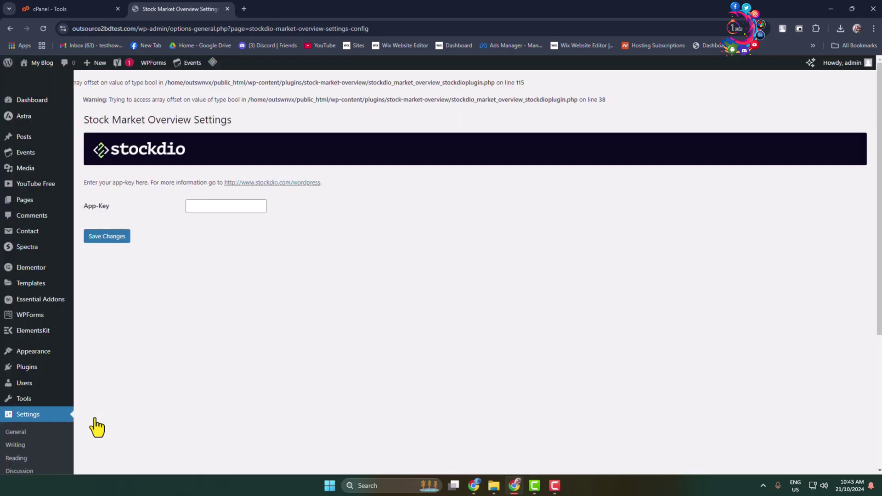
{"action": "scroll", "coordinate": [542, 240], "scroll_direction": "down", "scroll_amount": 2}
{"action": "scroll", "coordinate": [545, 271], "scroll_direction": "up", "scroll_amount": 1}
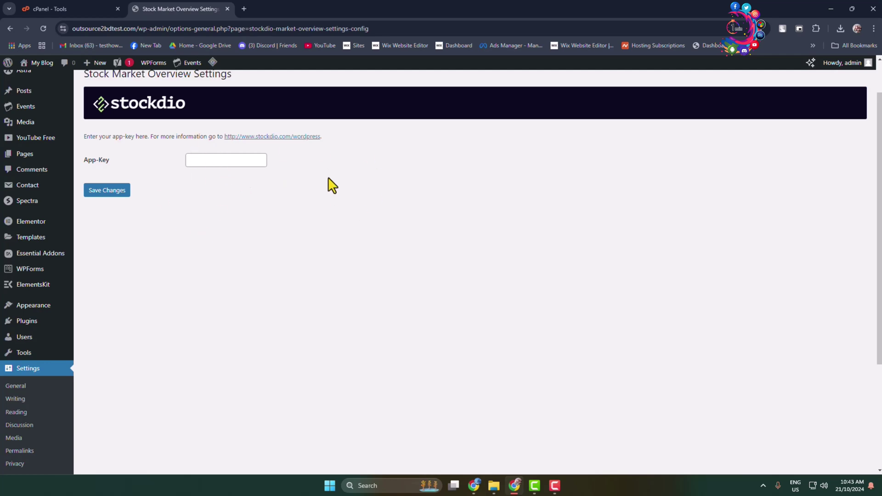
{"action": "scroll", "coordinate": [403, 214], "scroll_direction": "up", "scroll_amount": 1}
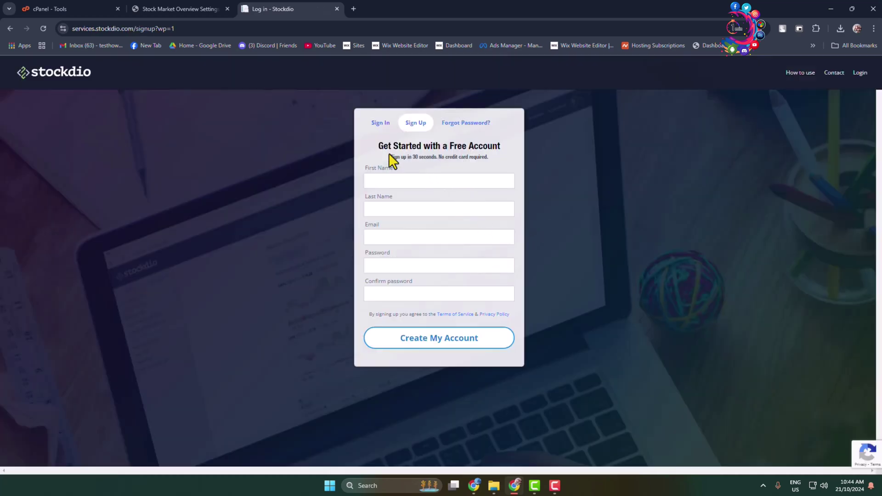
Step: Create a free Stockdio account with name, e-mail and password, then copy its App Key
{"action": "left_click", "coordinate": [396, 184]}
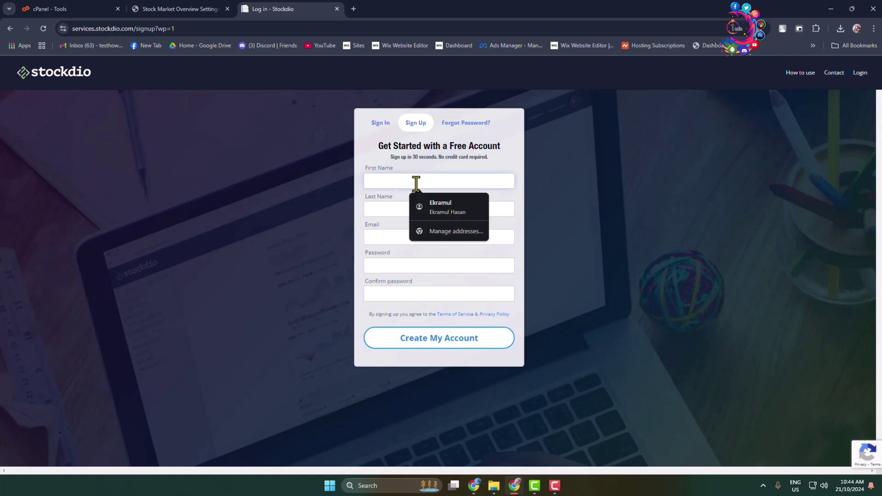
{"action": "left_click", "coordinate": [444, 204]}
{"action": "left_click", "coordinate": [387, 238]}
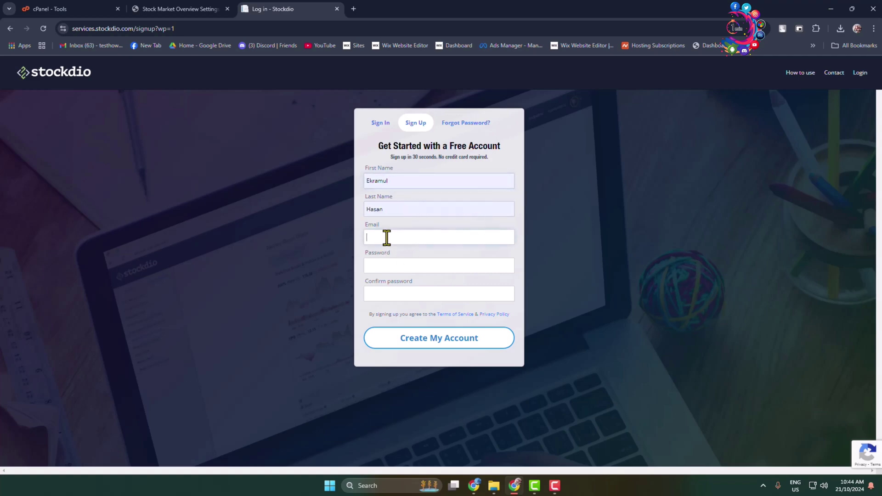
{"action": "left_click", "coordinate": [402, 271]}
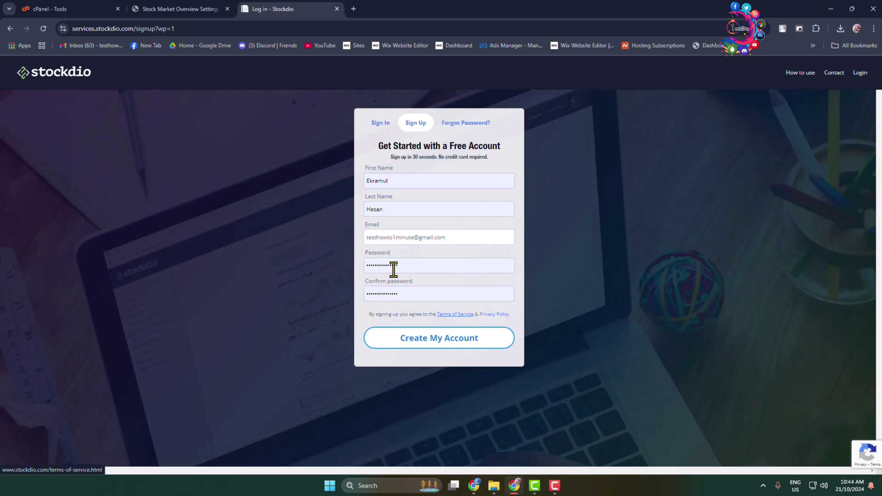
{"action": "left_click", "coordinate": [437, 350]}
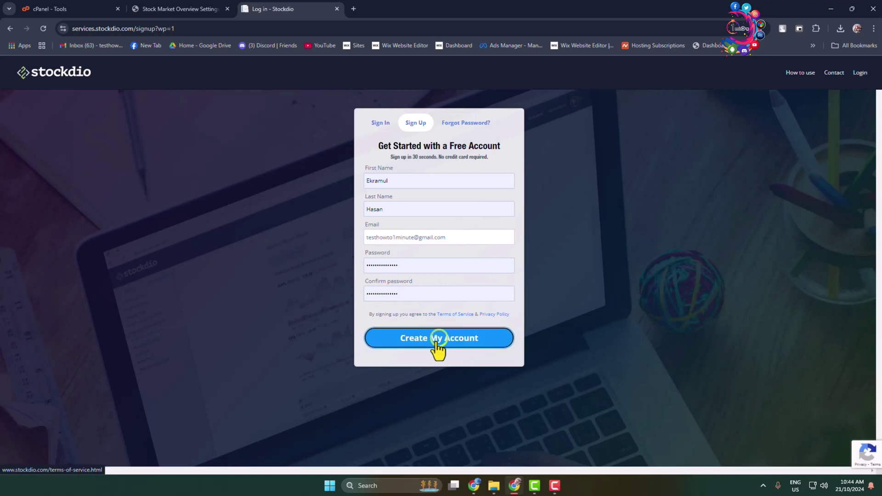
{"action": "left_click", "coordinate": [438, 340]}
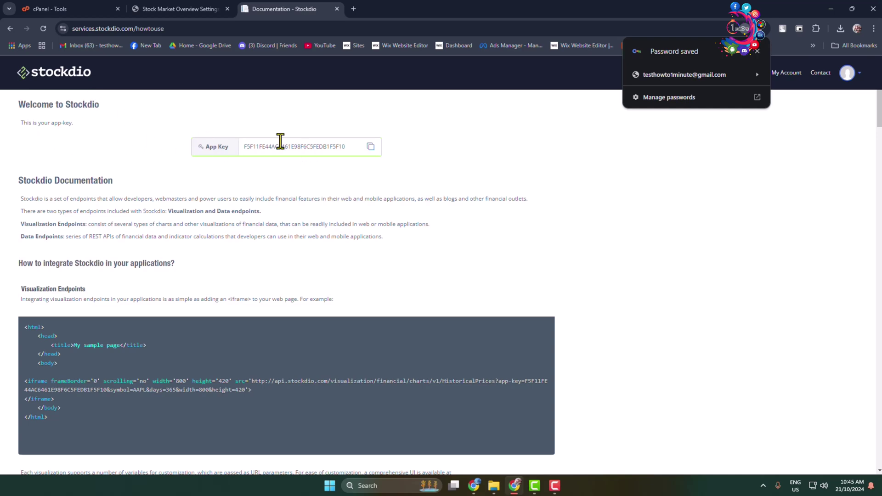
{"action": "left_click", "coordinate": [371, 146]}
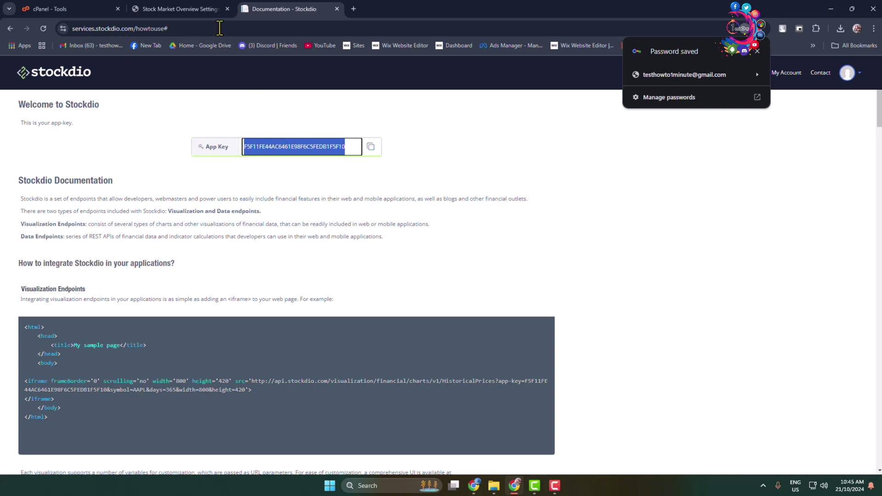
{"action": "left_click", "coordinate": [197, 6]}
Step: Paste the copied App Key into the App-Key field and save the plugin settings
{"action": "scroll", "coordinate": [438, 425], "scroll_direction": "down", "scroll_amount": 1}
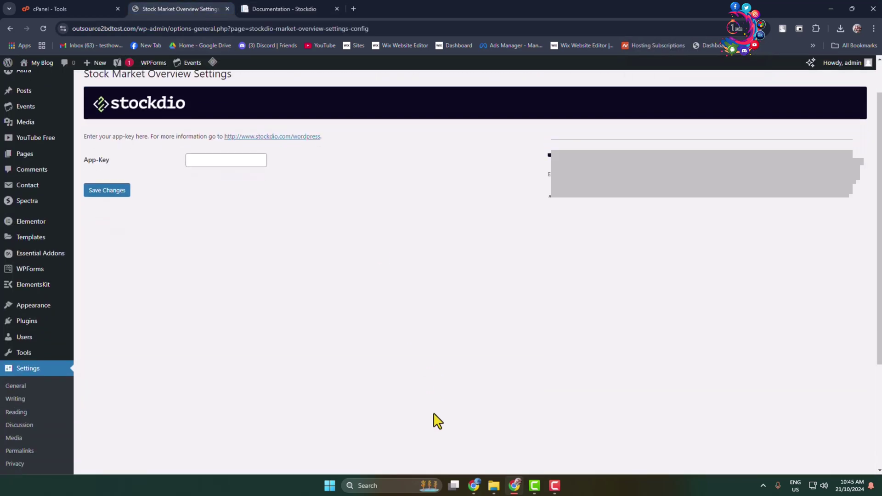
{"action": "left_click", "coordinate": [230, 160]}
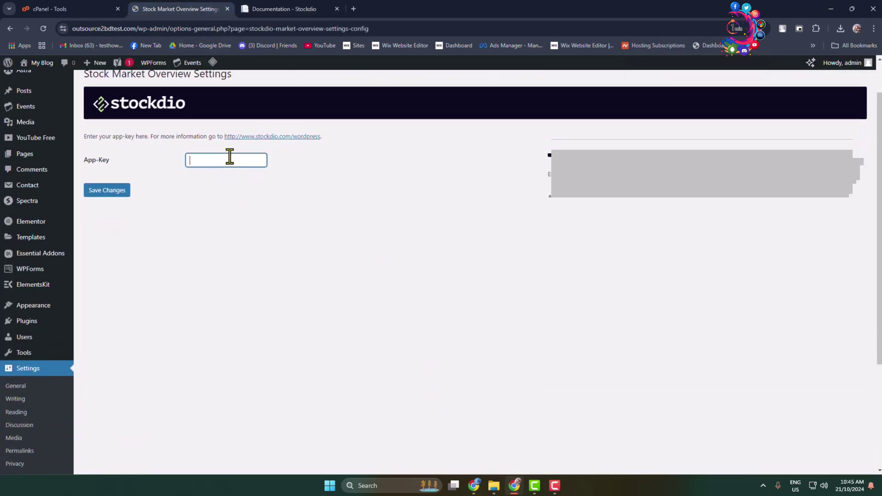
{"action": "key", "text": "ctrl+v"}
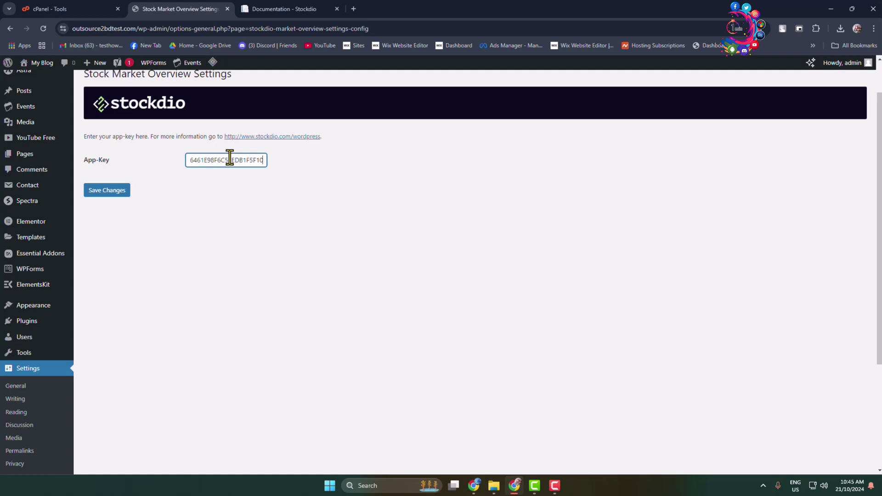
{"action": "left_click", "coordinate": [105, 193]}
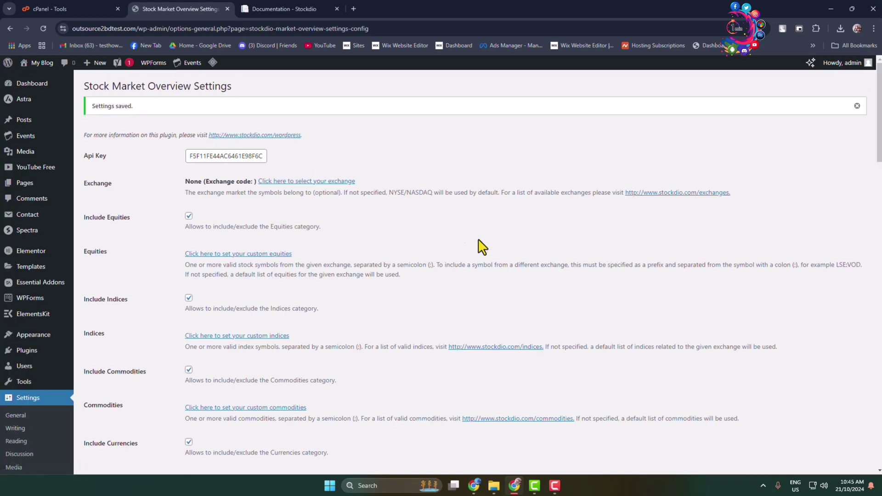
{"action": "scroll", "coordinate": [478, 247], "scroll_direction": "down", "scroll_amount": 5}
{"action": "scroll", "coordinate": [432, 258], "scroll_direction": "up", "scroll_amount": 5}
{"action": "scroll", "coordinate": [536, 248], "scroll_direction": "down", "scroll_amount": 1}
{"action": "scroll", "coordinate": [304, 234], "scroll_direction": "up", "scroll_amount": 1}
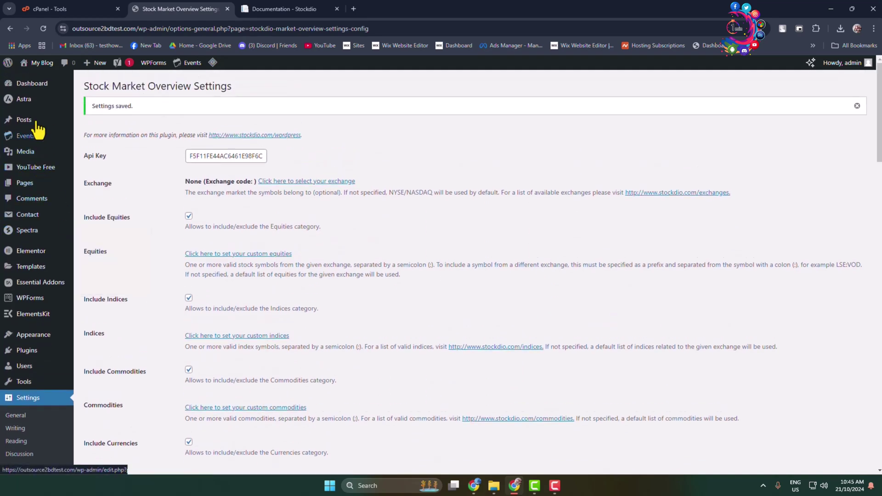
{"action": "mouse_move", "coordinate": [25, 122]}
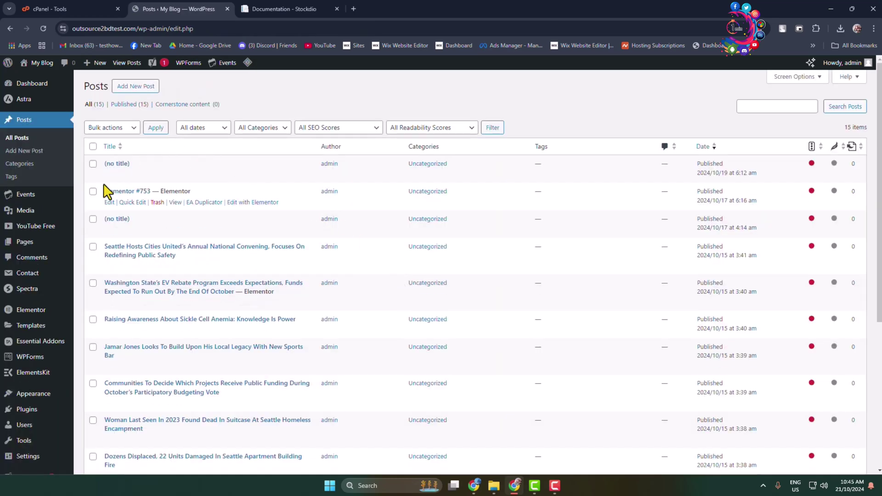
Step: Edit the first untitled post, then return to the Stockdio documentation tab
{"action": "left_click", "coordinate": [109, 175]}
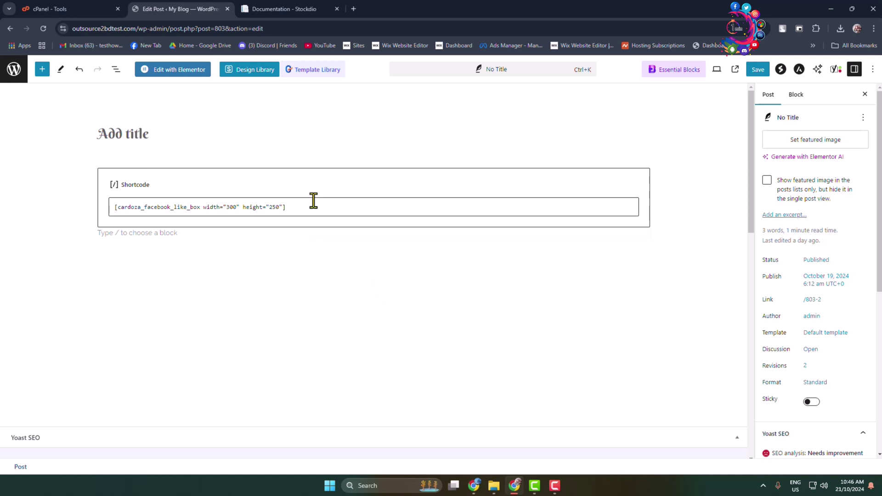
{"action": "left_click", "coordinate": [276, 8]}
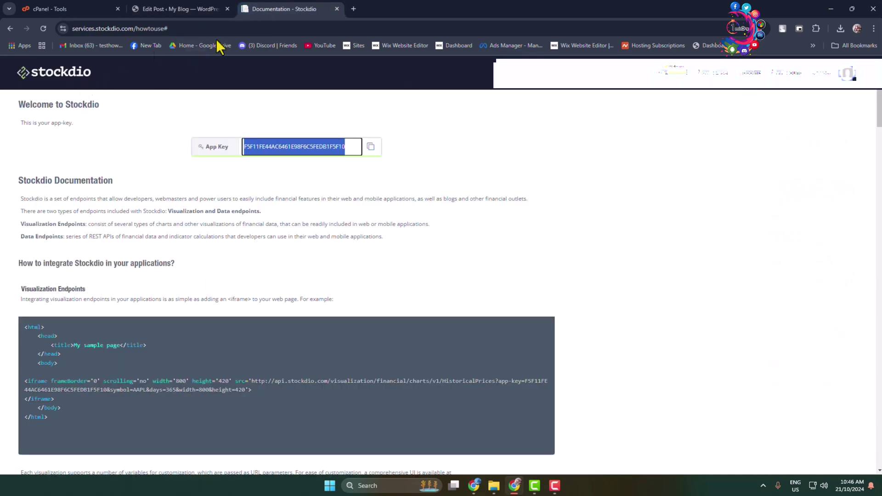
Step: Browse the Visualization endpoints list and open Historical Prices w/Quotes Board
{"action": "left_click", "coordinate": [559, 211]}
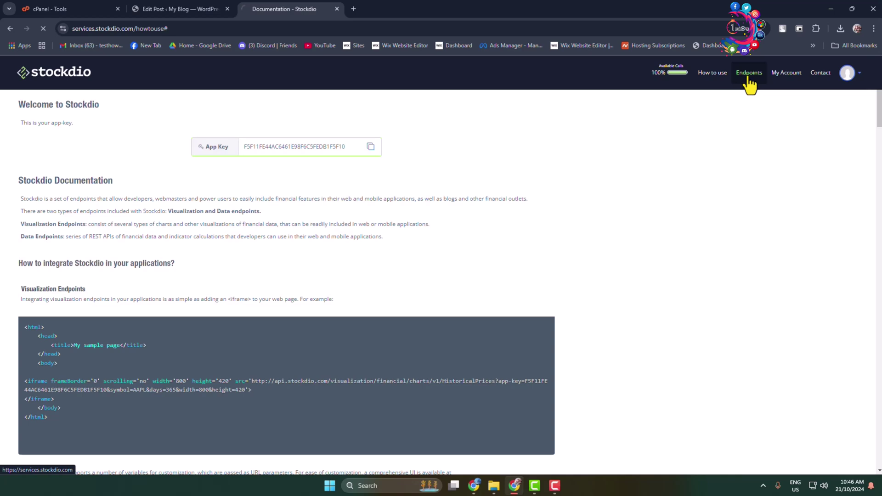
{"action": "left_click", "coordinate": [746, 78]}
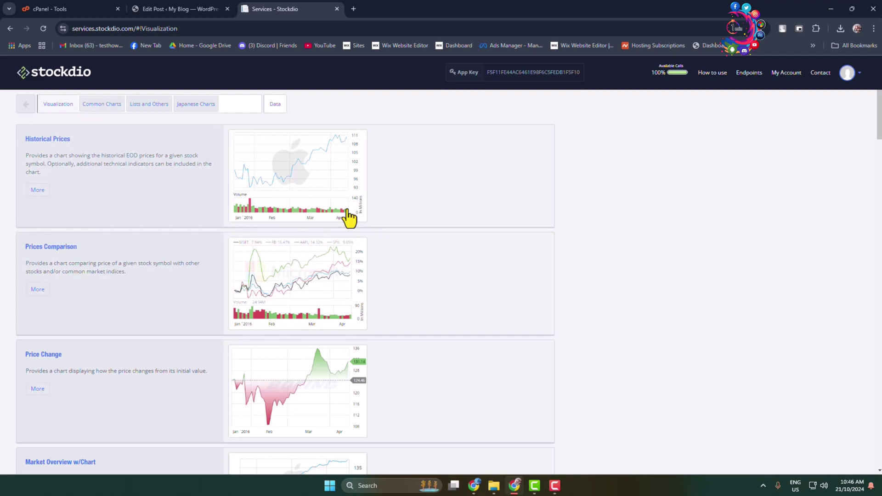
{"action": "scroll", "coordinate": [602, 202], "scroll_direction": "down", "scroll_amount": 15}
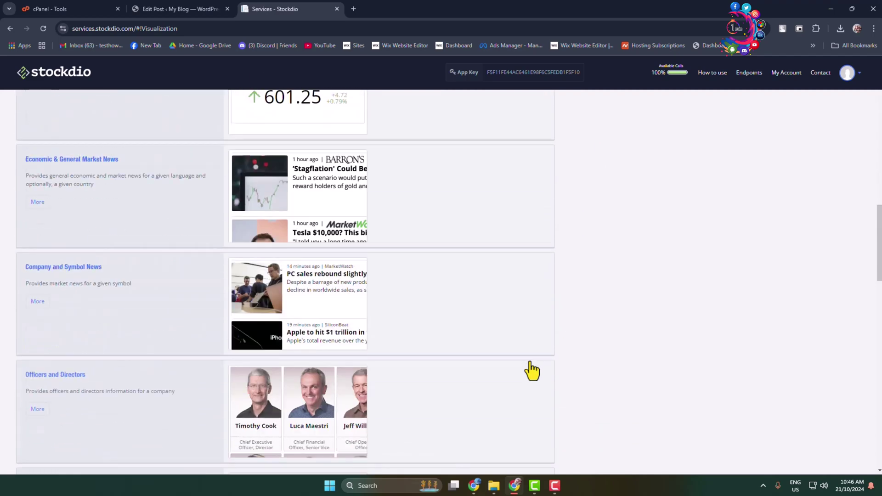
{"action": "scroll", "coordinate": [565, 329], "scroll_direction": "down", "scroll_amount": 10}
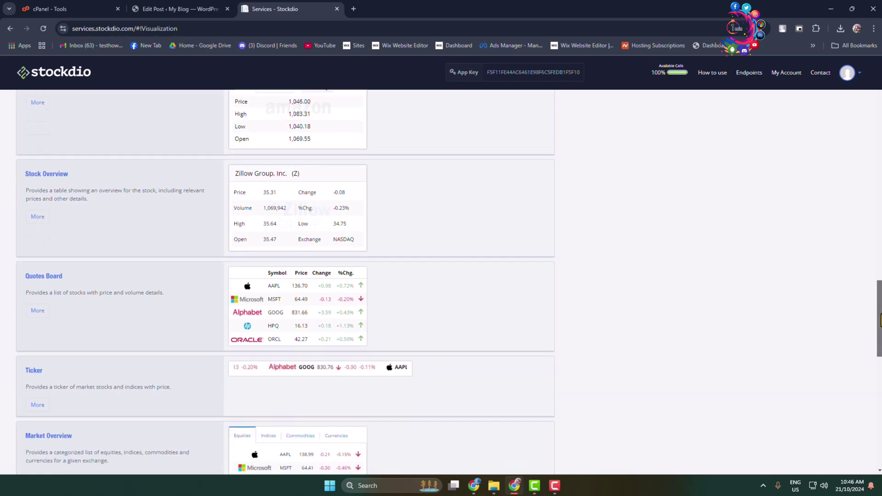
{"action": "left_click_drag", "start_coordinate": [880, 320], "coordinate": [876, 133]}
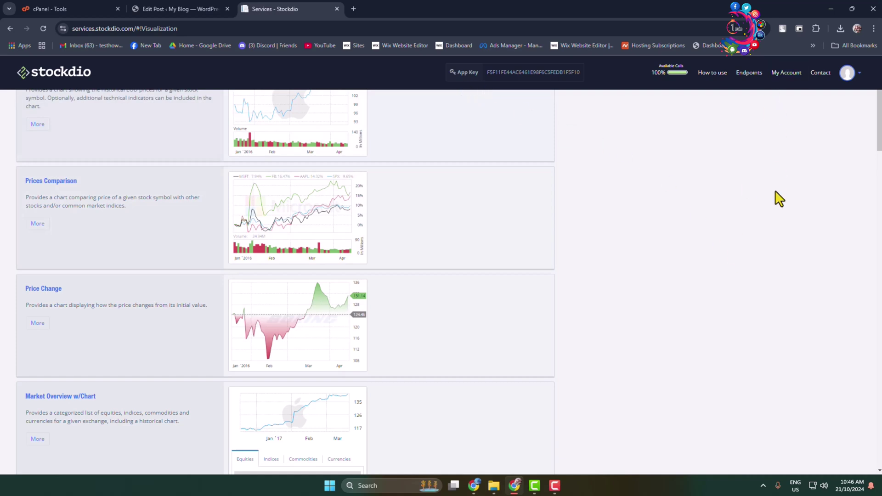
{"action": "scroll", "coordinate": [777, 199], "scroll_direction": "up", "scroll_amount": 2}
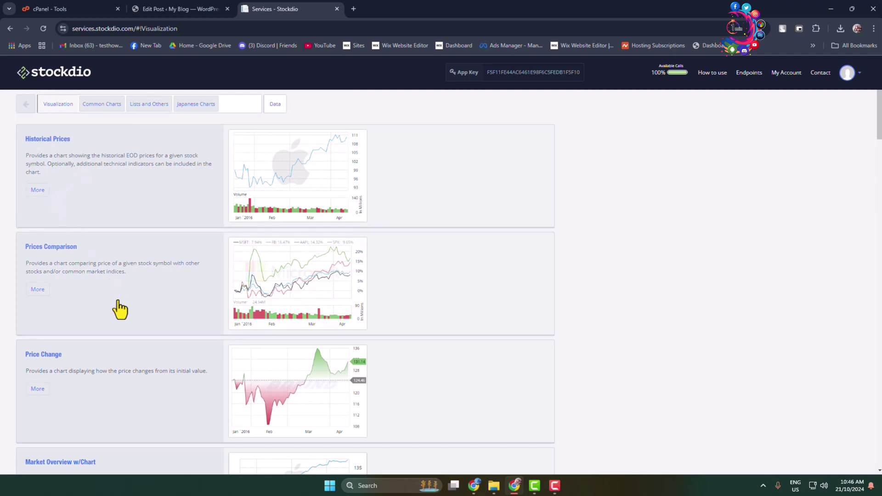
{"action": "scroll", "coordinate": [119, 310], "scroll_direction": "down", "scroll_amount": 1}
{"action": "scroll", "coordinate": [119, 309], "scroll_direction": "down", "scroll_amount": 5}
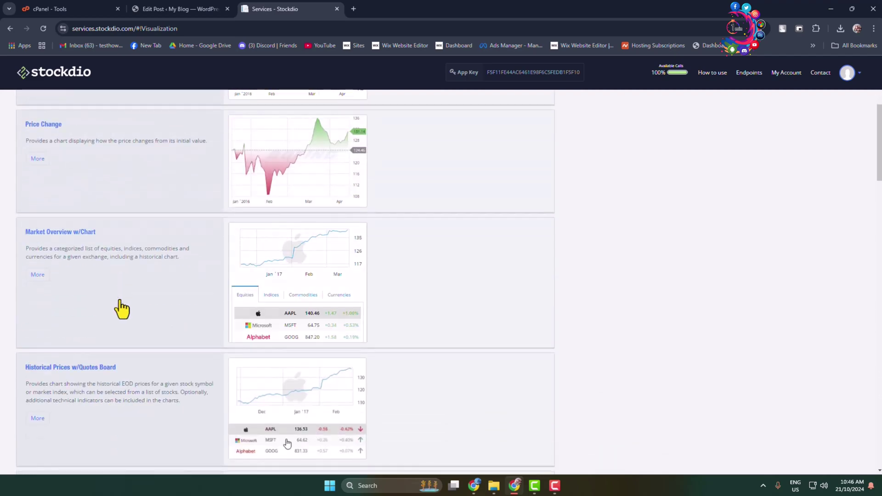
{"action": "scroll", "coordinate": [187, 280], "scroll_direction": "down", "scroll_amount": 5}
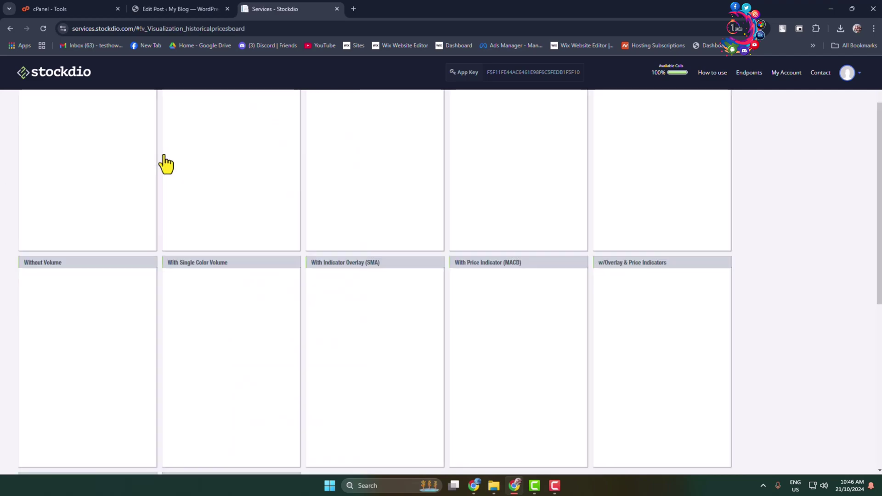
{"action": "left_click", "coordinate": [164, 159]}
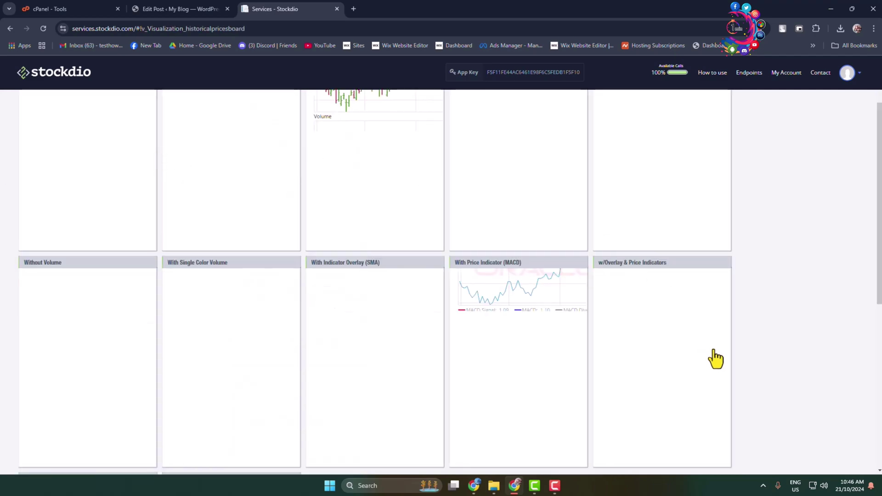
{"action": "scroll", "coordinate": [820, 280], "scroll_direction": "down", "scroll_amount": 6}
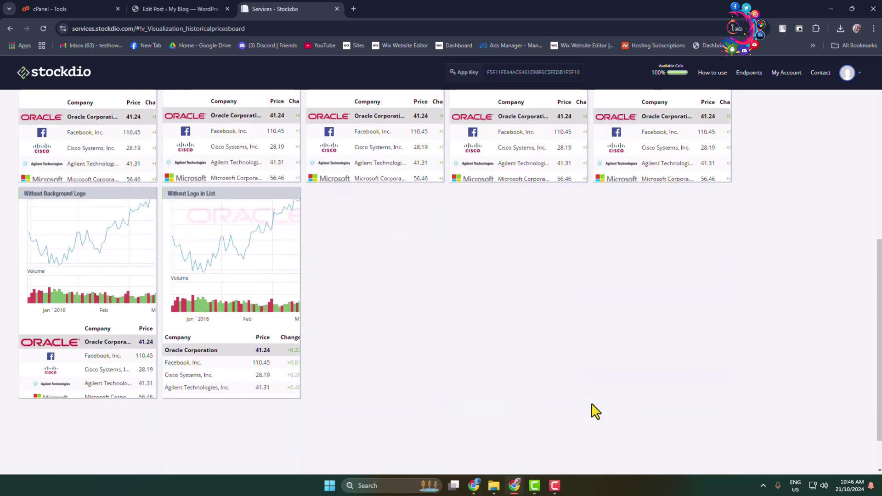
{"action": "scroll", "coordinate": [588, 407], "scroll_direction": "up", "scroll_amount": 8}
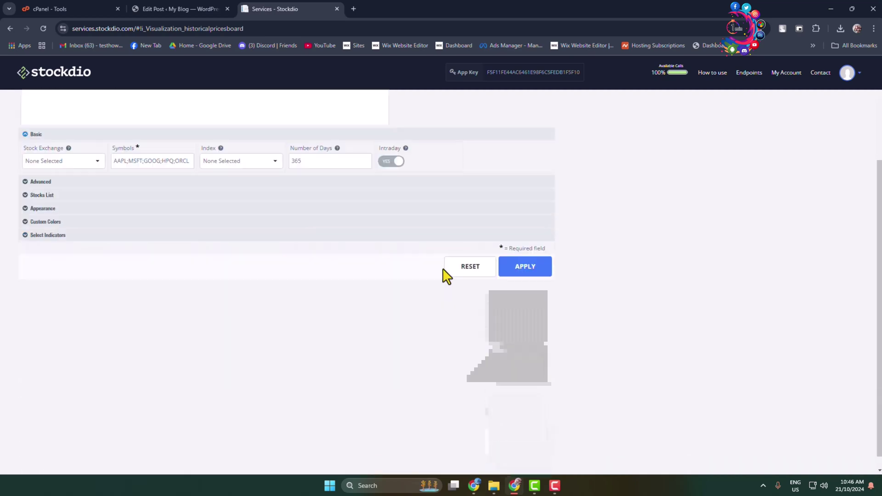
Step: Check the advanced chart settings and the Number of Days value of 365
{"action": "scroll", "coordinate": [414, 294], "scroll_direction": "up", "scroll_amount": 3}
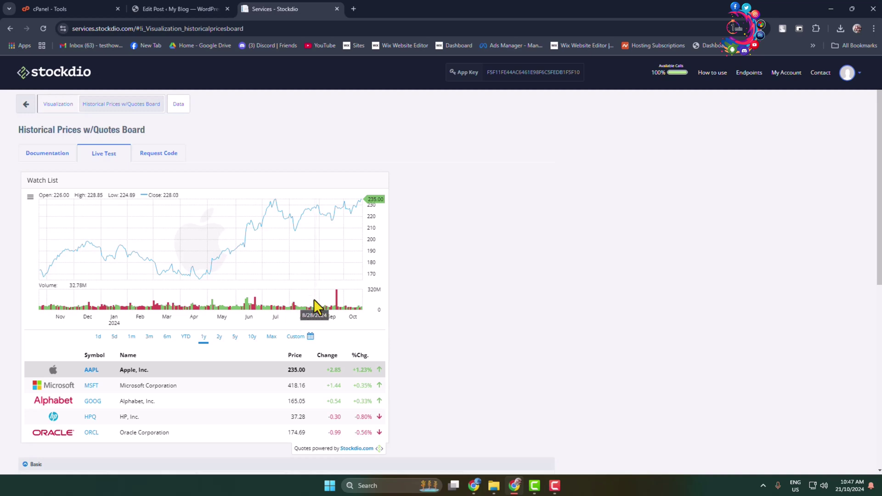
{"action": "scroll", "coordinate": [197, 255], "scroll_direction": "down", "scroll_amount": 2}
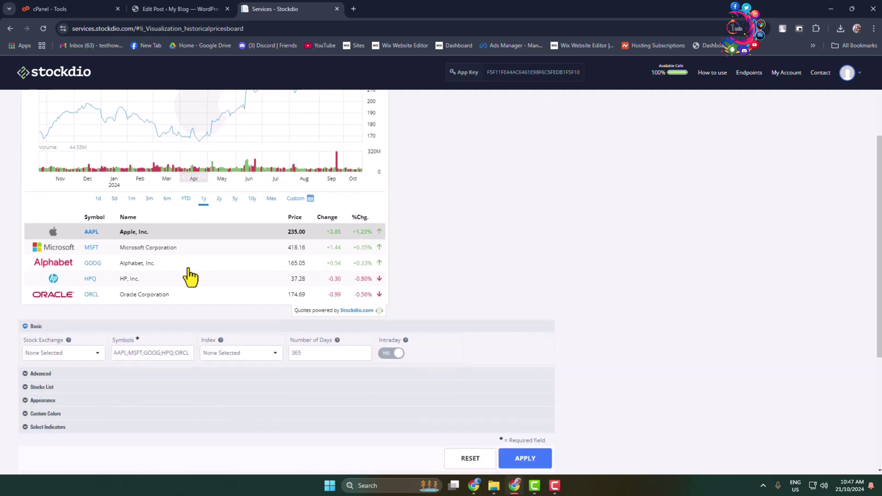
{"action": "scroll", "coordinate": [191, 275], "scroll_direction": "up", "scroll_amount": 3}
{"action": "scroll", "coordinate": [223, 256], "scroll_direction": "down", "scroll_amount": 4}
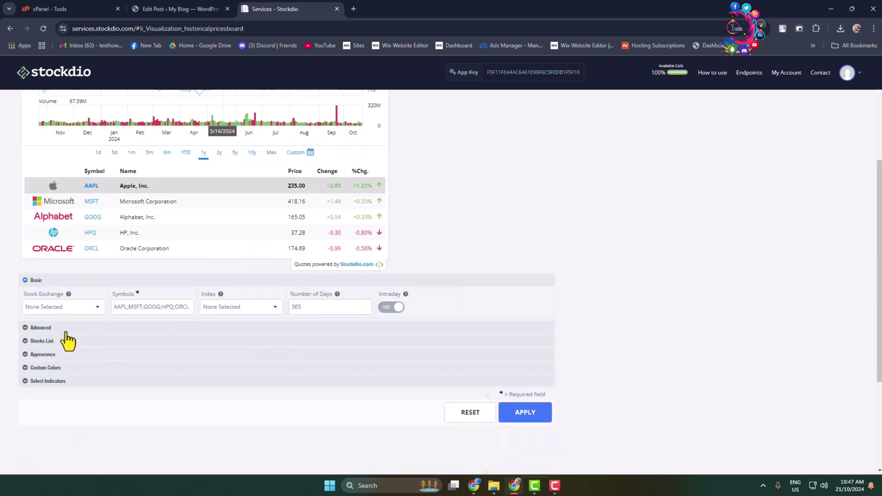
{"action": "left_click", "coordinate": [38, 329]}
{"action": "left_click", "coordinate": [38, 329]}
{"action": "double_click", "coordinate": [331, 310]}
{"action": "scroll", "coordinate": [222, 221], "scroll_direction": "up", "scroll_amount": 2}
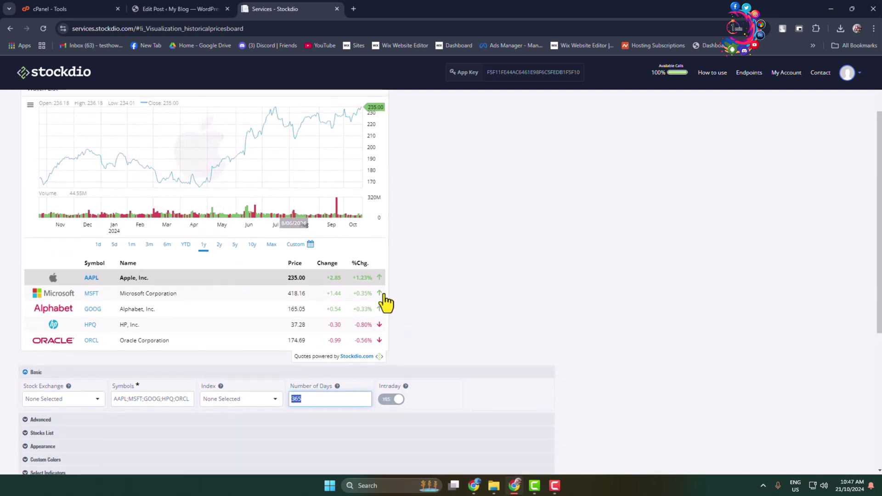
{"action": "scroll", "coordinate": [379, 257], "scroll_direction": "up", "scroll_amount": 1}
{"action": "scroll", "coordinate": [374, 220], "scroll_direction": "down", "scroll_amount": 4}
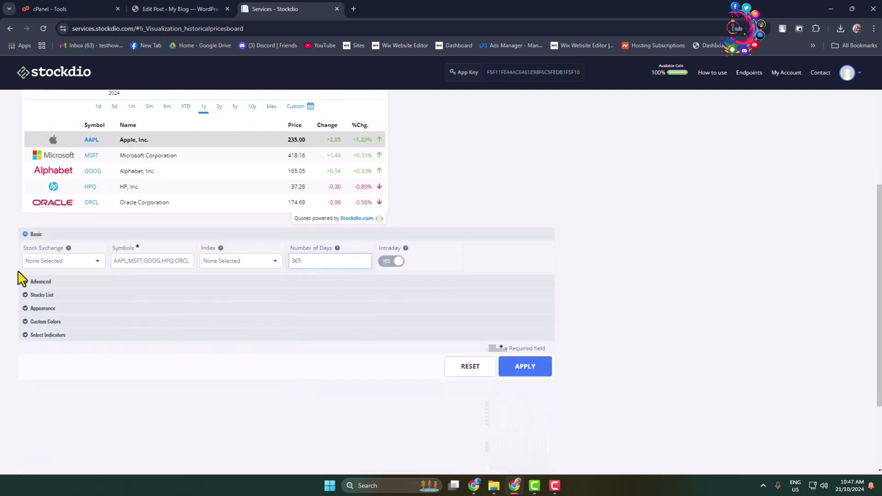
Step: Review the advanced display, Stocks List and Appearance options, noting the 800px width
{"action": "left_click", "coordinate": [22, 281]}
{"action": "scroll", "coordinate": [137, 322], "scroll_direction": "down", "scroll_amount": 2}
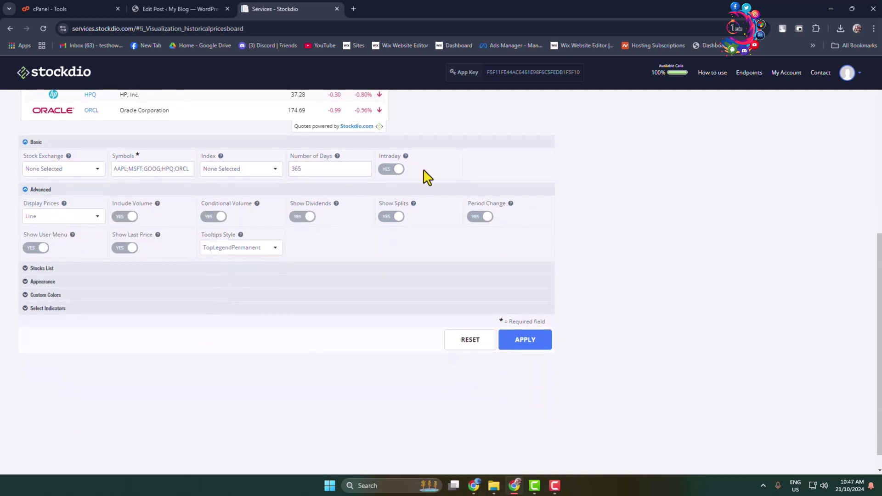
{"action": "left_click", "coordinate": [44, 270]}
{"action": "scroll", "coordinate": [139, 340], "scroll_direction": "down", "scroll_amount": 1}
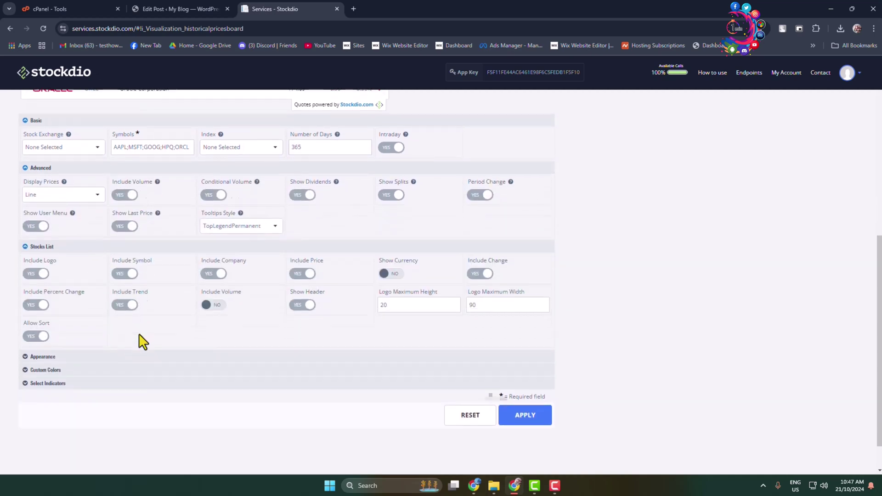
{"action": "scroll", "coordinate": [143, 341], "scroll_direction": "down", "scroll_amount": 1}
{"action": "left_click", "coordinate": [37, 314]}
{"action": "scroll", "coordinate": [295, 293], "scroll_direction": "down", "scroll_amount": 2}
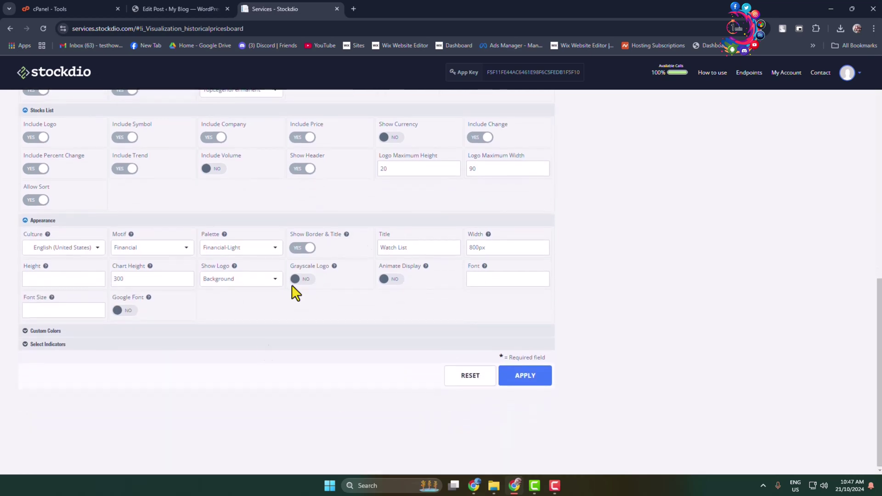
{"action": "double_click", "coordinate": [506, 248]}
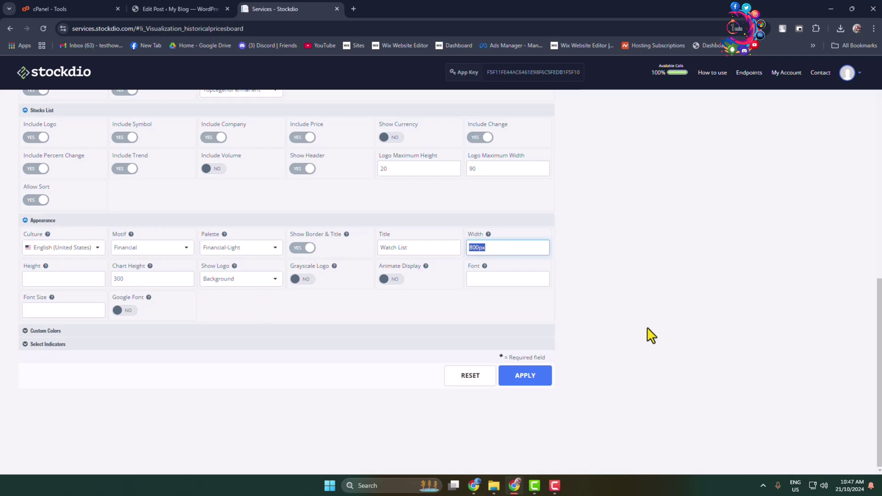
{"action": "scroll", "coordinate": [414, 270], "scroll_direction": "up", "scroll_amount": 10}
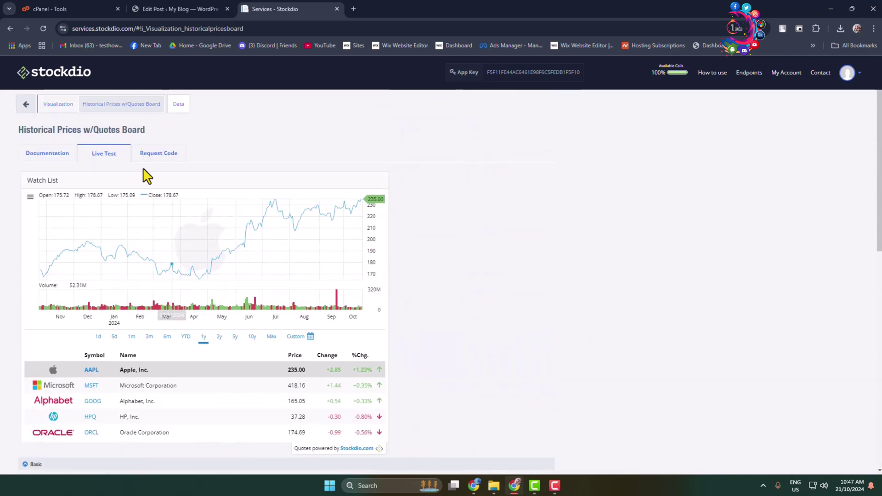
Step: Show the Request Code embed script and copy all of it
{"action": "left_click", "coordinate": [156, 156]}
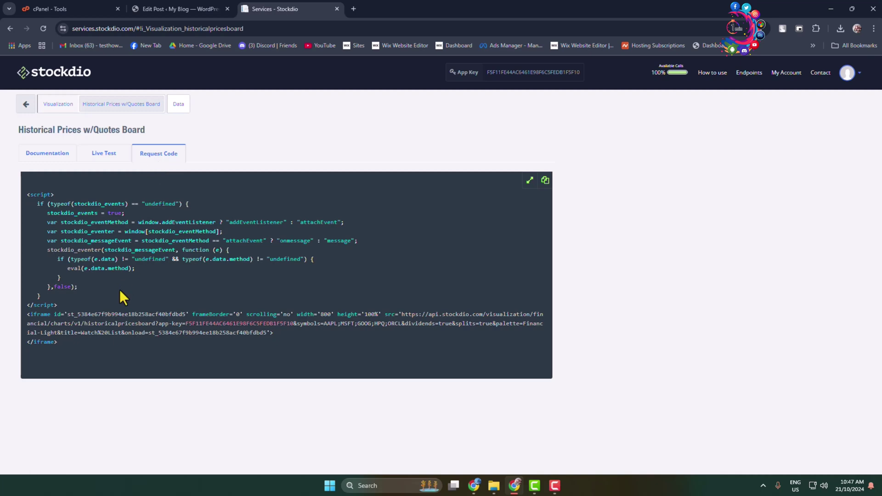
{"action": "left_click_drag", "start_coordinate": [62, 344], "coordinate": [11, 205]}
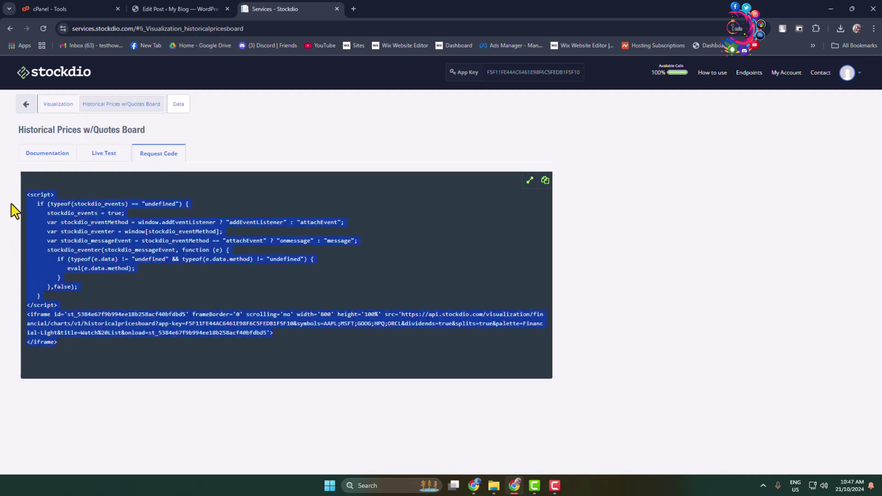
{"action": "right_click", "coordinate": [35, 195]}
{"action": "left_click", "coordinate": [54, 206]}
Step: Insert a Custom HTML block below the shortcode and paste the Stockdio embed code
{"action": "left_click", "coordinate": [175, 9]}
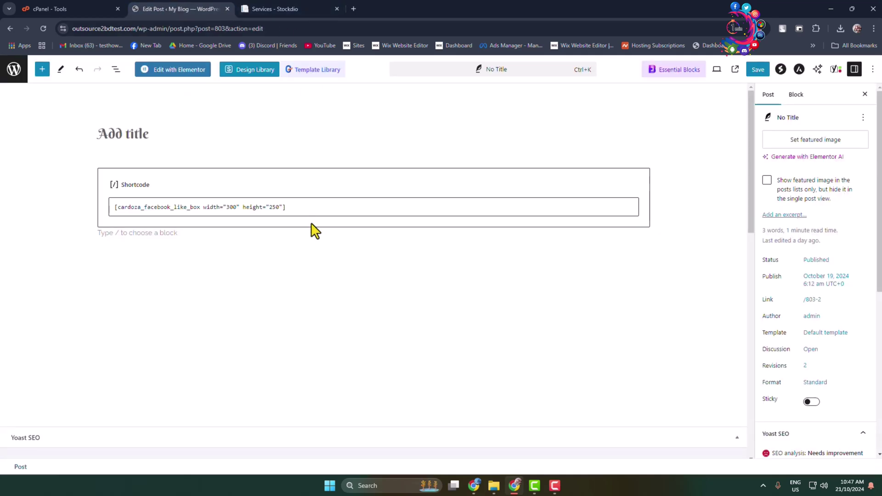
{"action": "left_click", "coordinate": [198, 237]}
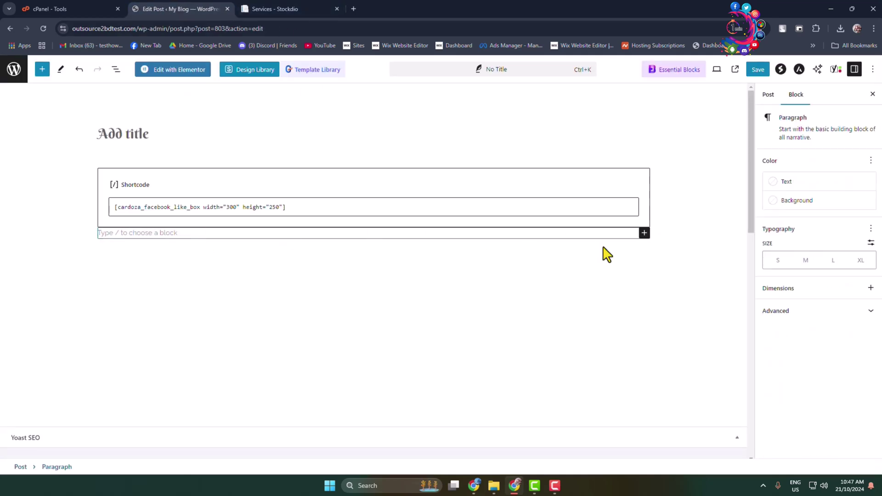
{"action": "left_click", "coordinate": [645, 233]}
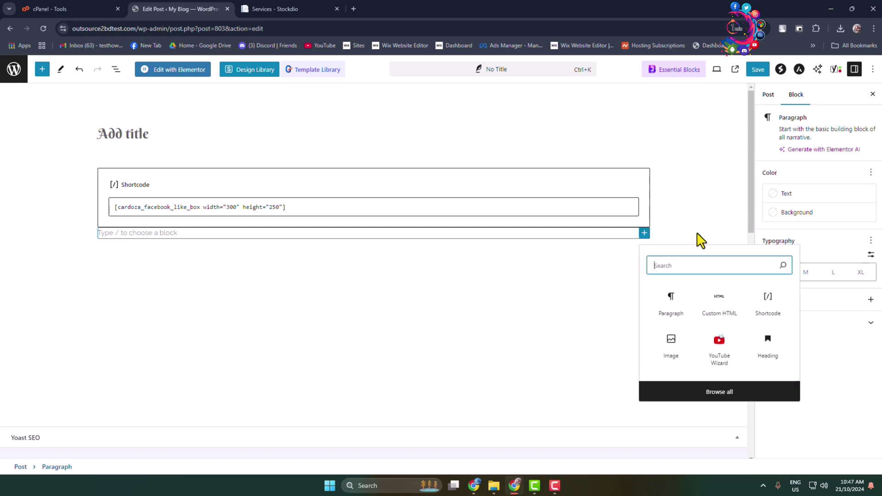
{"action": "left_click", "coordinate": [717, 314]}
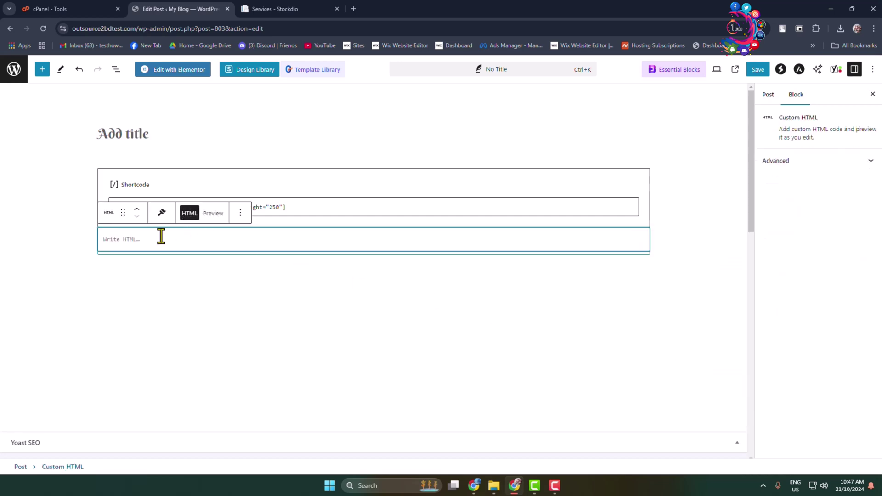
{"action": "key", "text": "ctrl+v"}
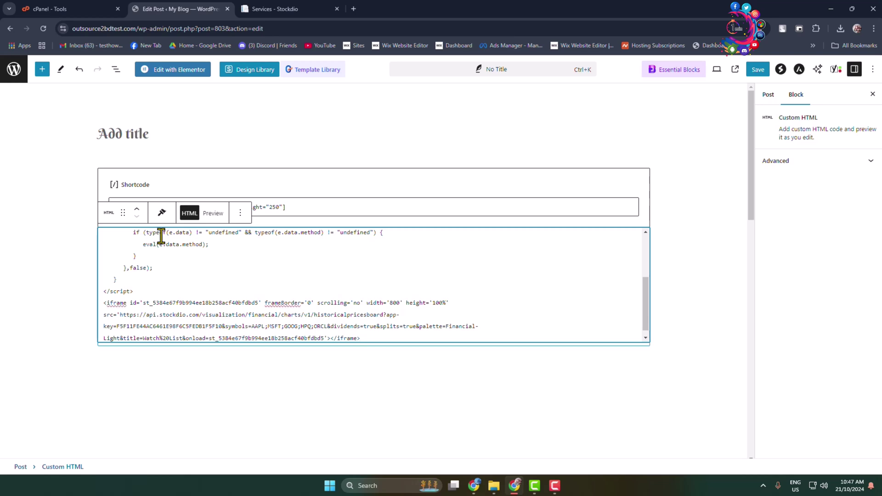
Step: Preview the rendered Watch List widget and save the post
{"action": "left_click", "coordinate": [213, 214]}
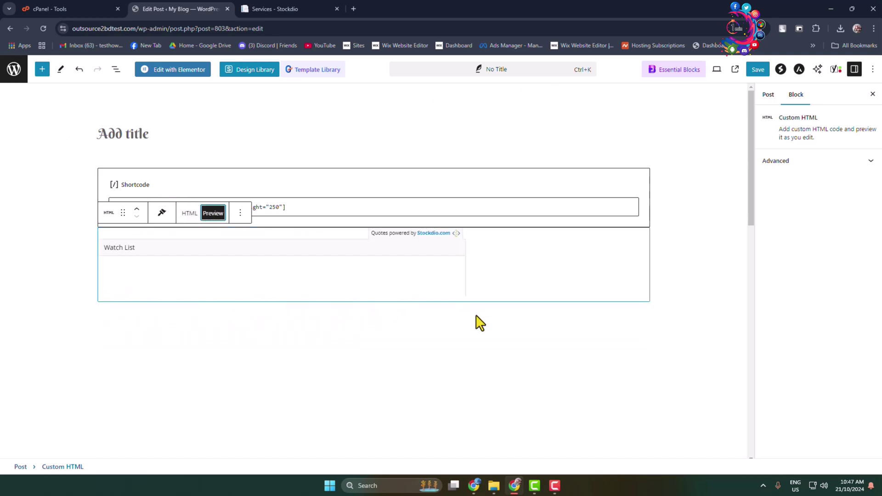
{"action": "scroll", "coordinate": [518, 285], "scroll_direction": "down", "scroll_amount": 2}
{"action": "scroll", "coordinate": [404, 262], "scroll_direction": "up", "scroll_amount": 2}
{"action": "scroll", "coordinate": [386, 254], "scroll_direction": "down", "scroll_amount": 4}
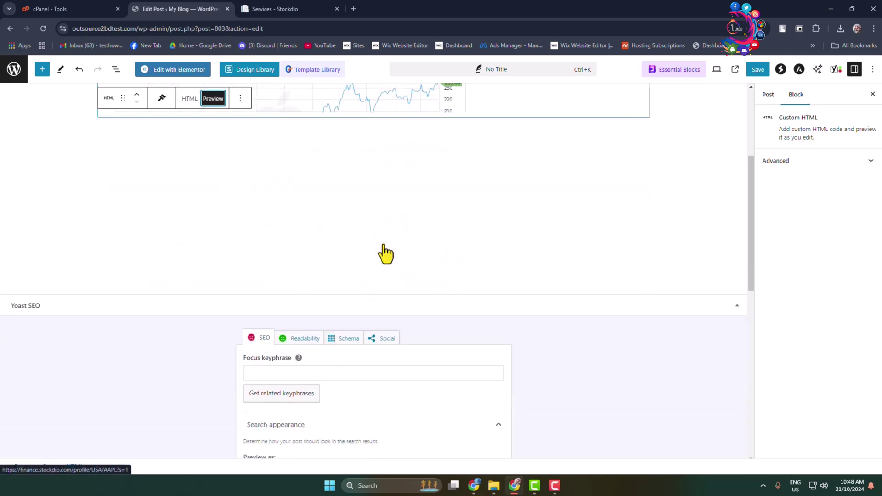
{"action": "scroll", "coordinate": [386, 254], "scroll_direction": "up", "scroll_amount": 3}
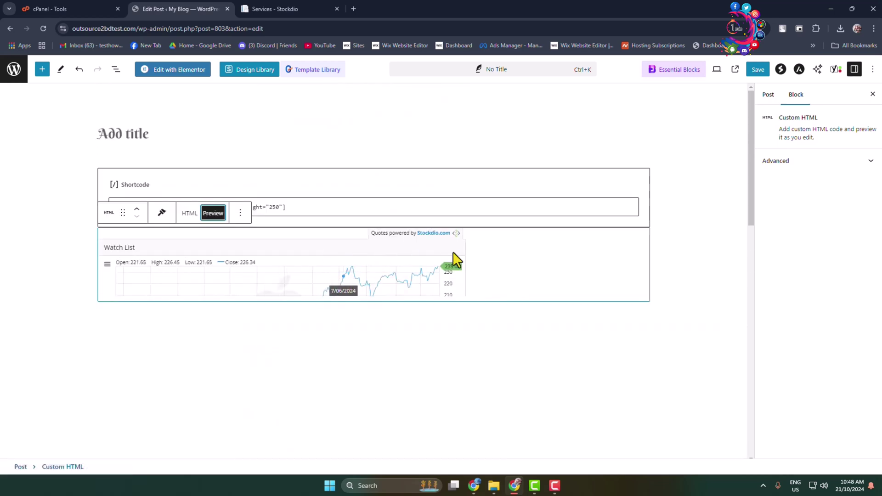
{"action": "left_click", "coordinate": [758, 70]}
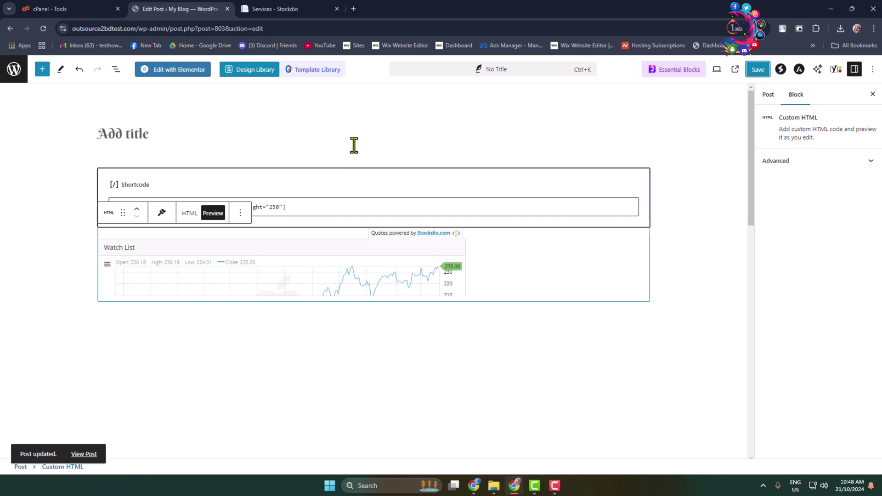
{"action": "right_click", "coordinate": [77, 454]}
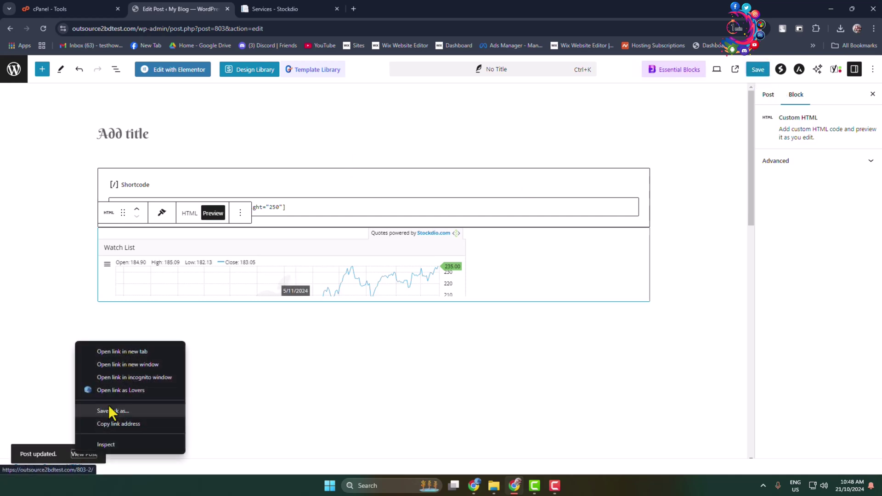
Step: View the published post in a new tab, showing the Watch List chart and quotes board
{"action": "left_click", "coordinate": [122, 351]}
{"action": "left_click", "coordinate": [425, 13]}
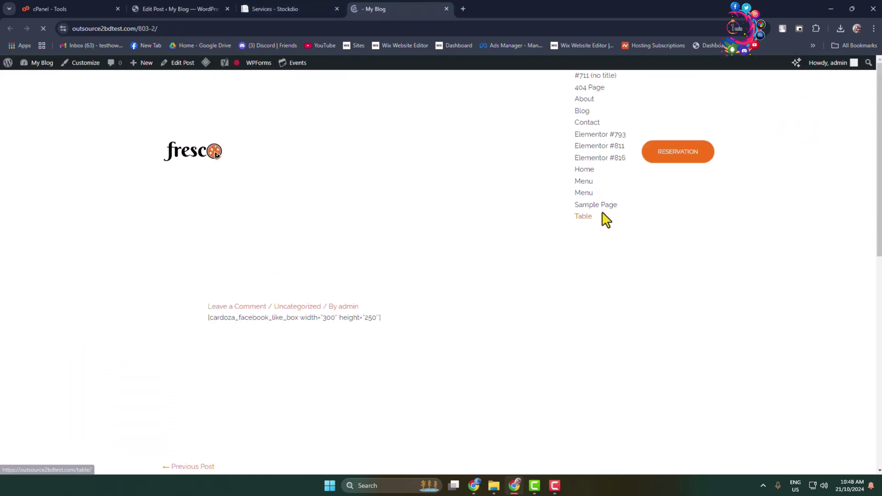
{"action": "scroll", "coordinate": [575, 258], "scroll_direction": "down", "scroll_amount": 4}
{"action": "scroll", "coordinate": [442, 253], "scroll_direction": "up", "scroll_amount": 4}
{"action": "scroll", "coordinate": [442, 253], "scroll_direction": "down", "scroll_amount": 5}
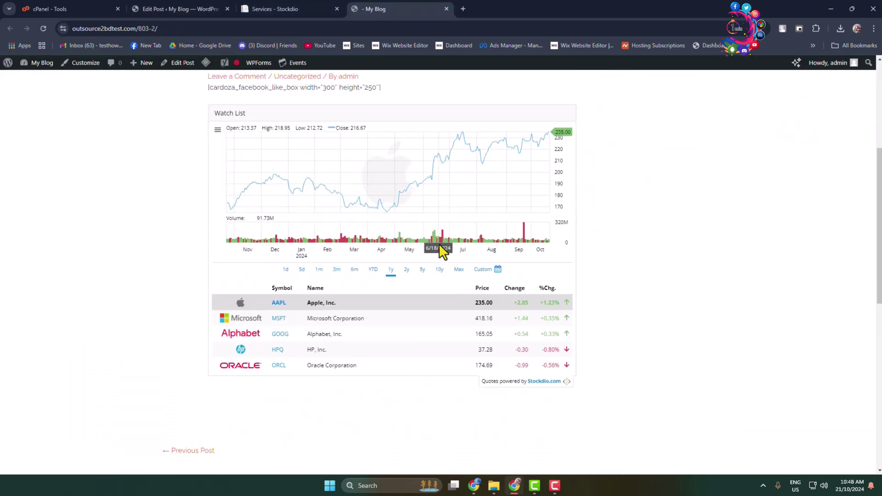
{"action": "scroll", "coordinate": [442, 248], "scroll_direction": "up", "scroll_amount": 1}
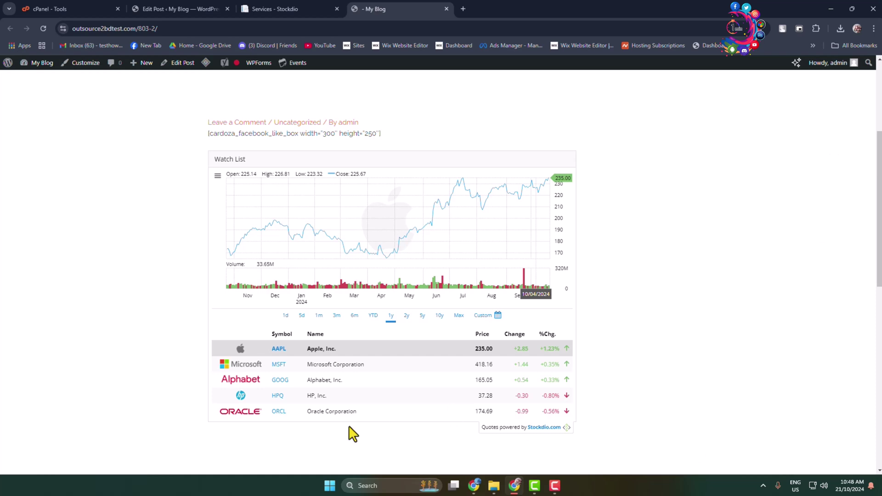
{"action": "scroll", "coordinate": [357, 384], "scroll_direction": "down", "scroll_amount": 2}
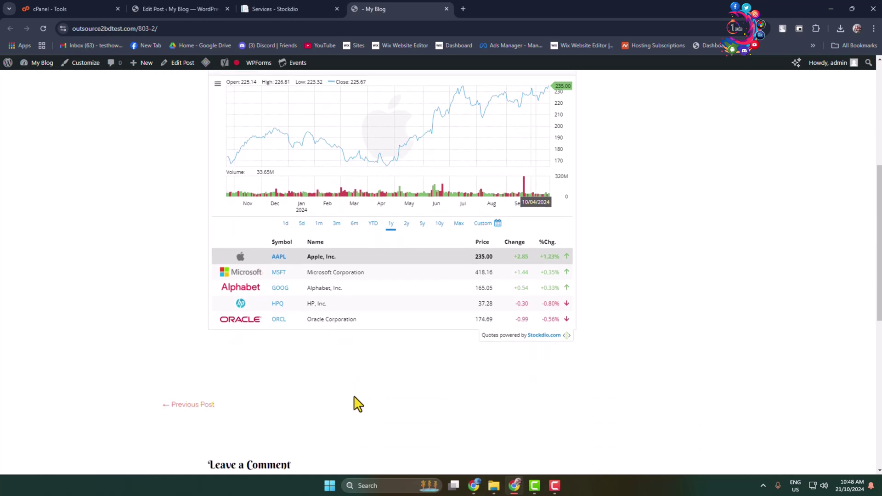
{"action": "scroll", "coordinate": [361, 404], "scroll_direction": "up", "scroll_amount": 3}
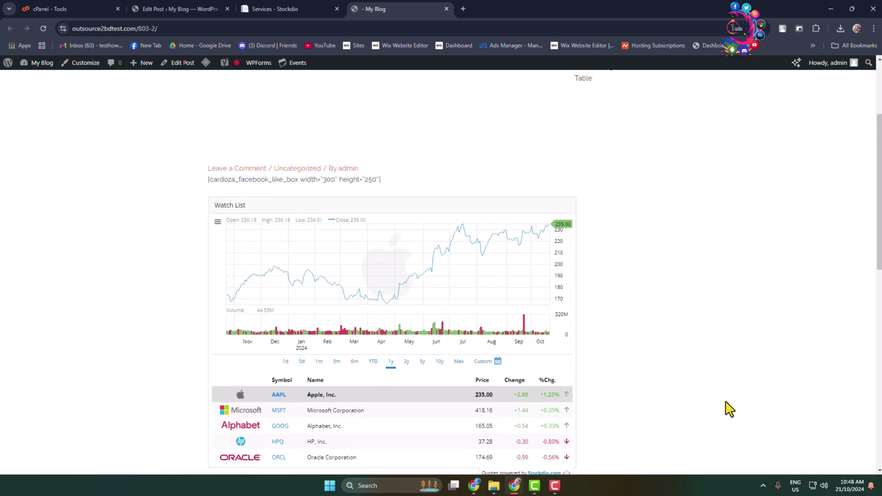